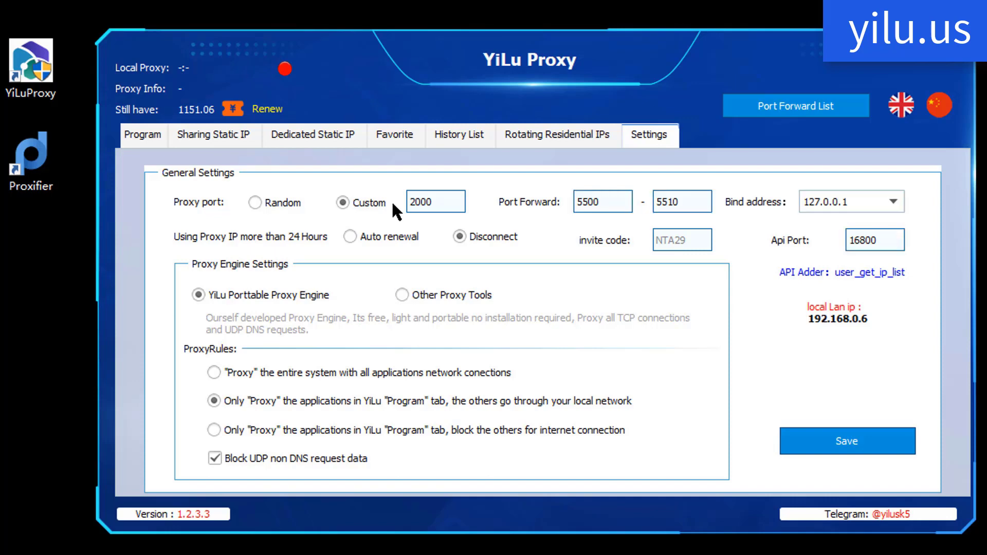
- Review the bind address choices in Settings and keep 127.0.0.1
key("alt+Down")
key("Escape")
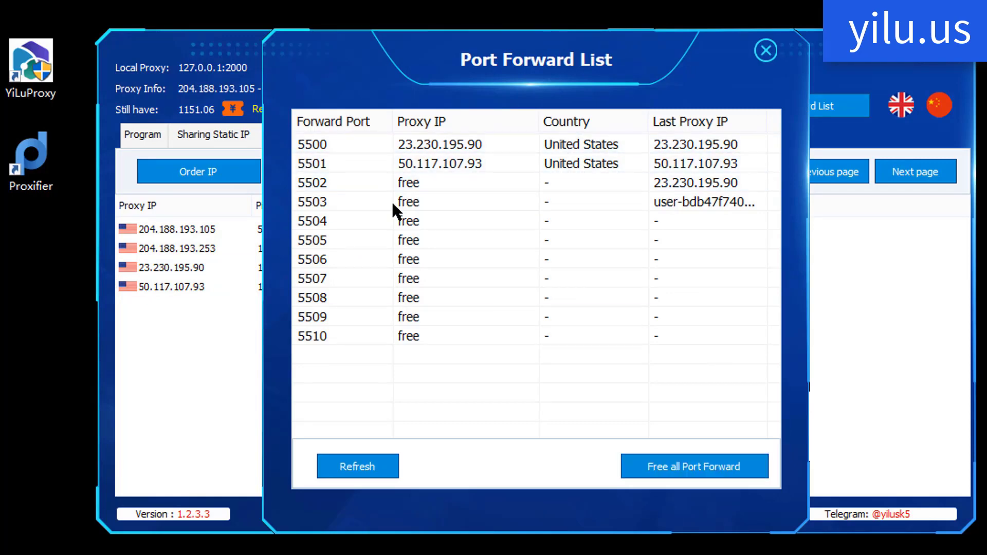
- Close the Port Forward List once ports 2000, 5500 and 5501 have dedicated IPs
key("Escape")
- Launch Proxifier and enter a new proxy server 127.0.0.1 port 2000, SOCKS Version 5
double_click(28, 180)
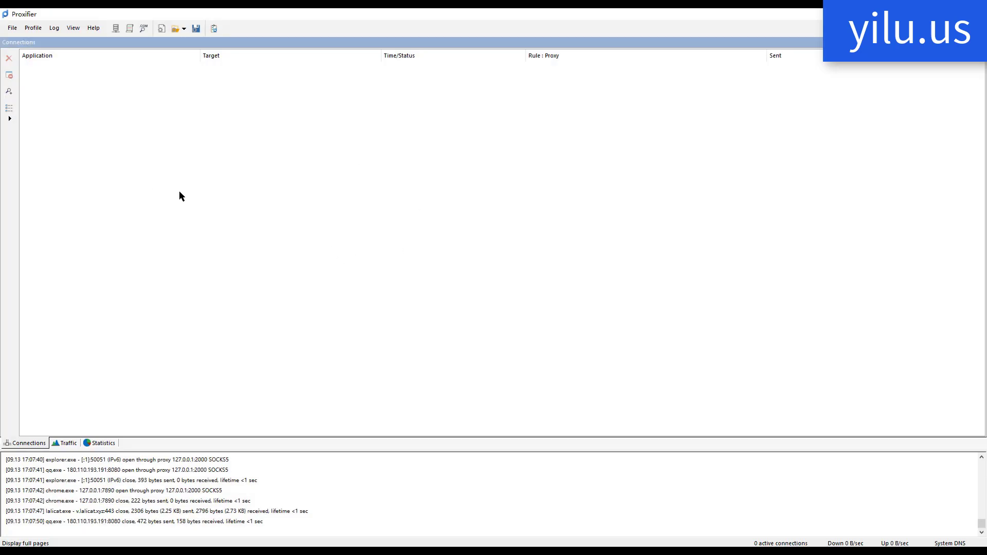
left_click(36, 28)
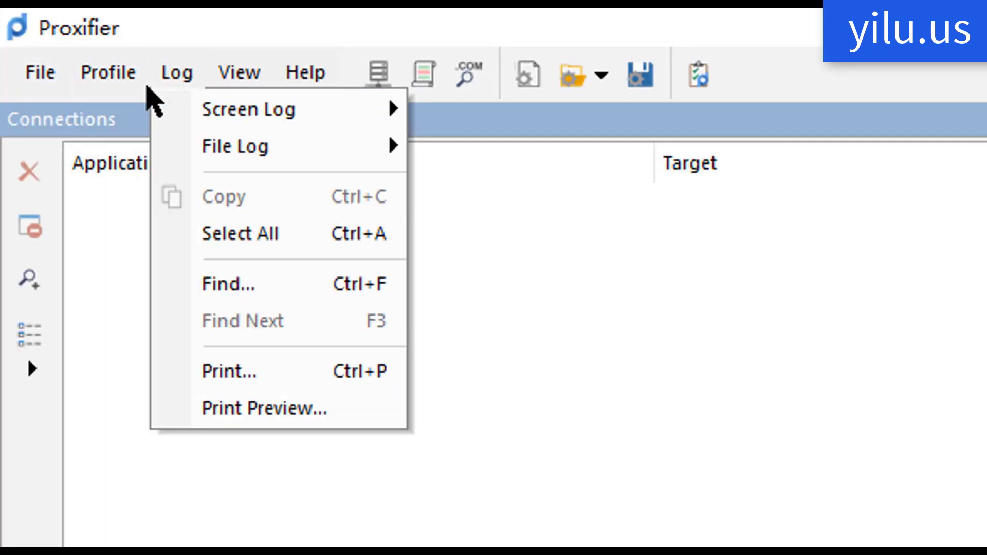
mouse_move(108, 72)
left_click(154, 111)
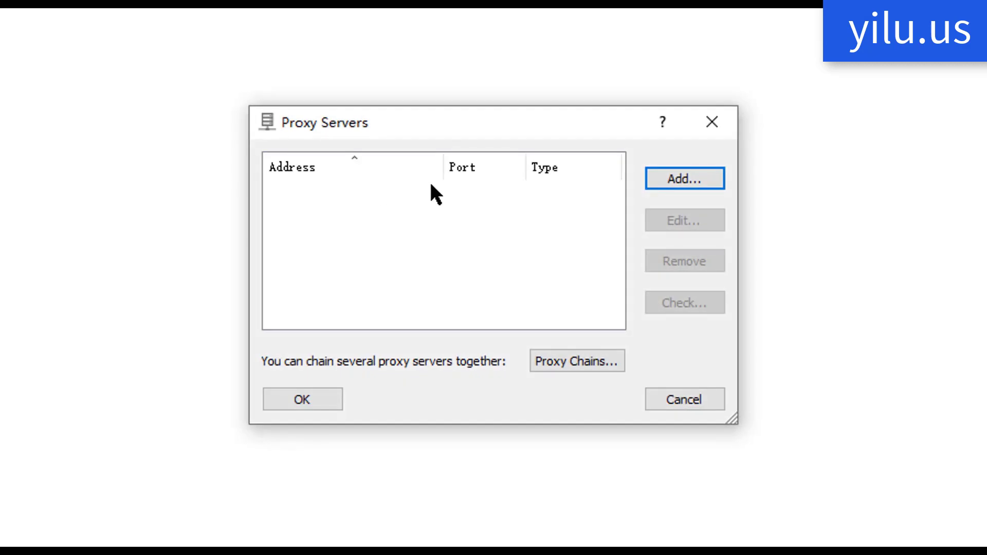
left_click(671, 178)
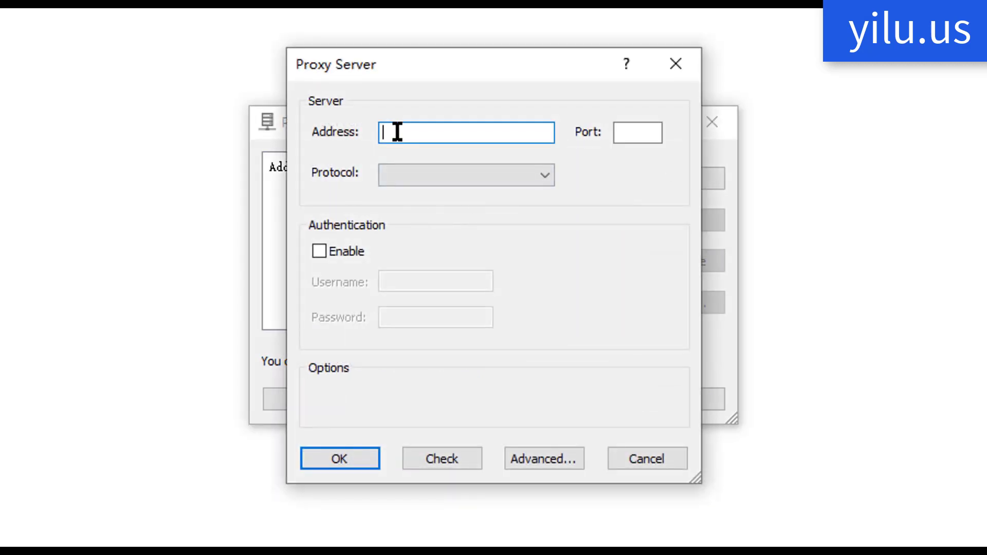
type("127.0.0.")
type("1")
left_click(636, 131)
type("2")
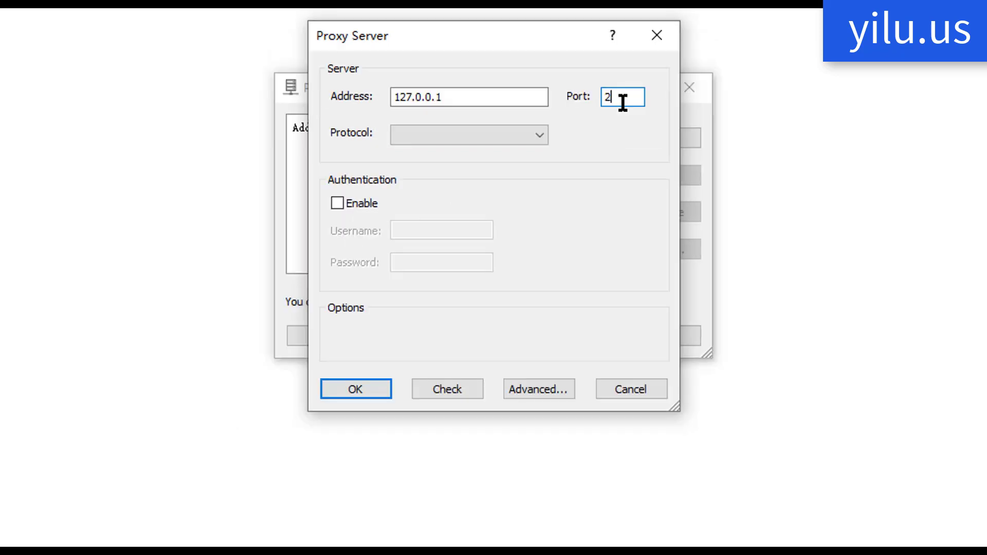
type("000")
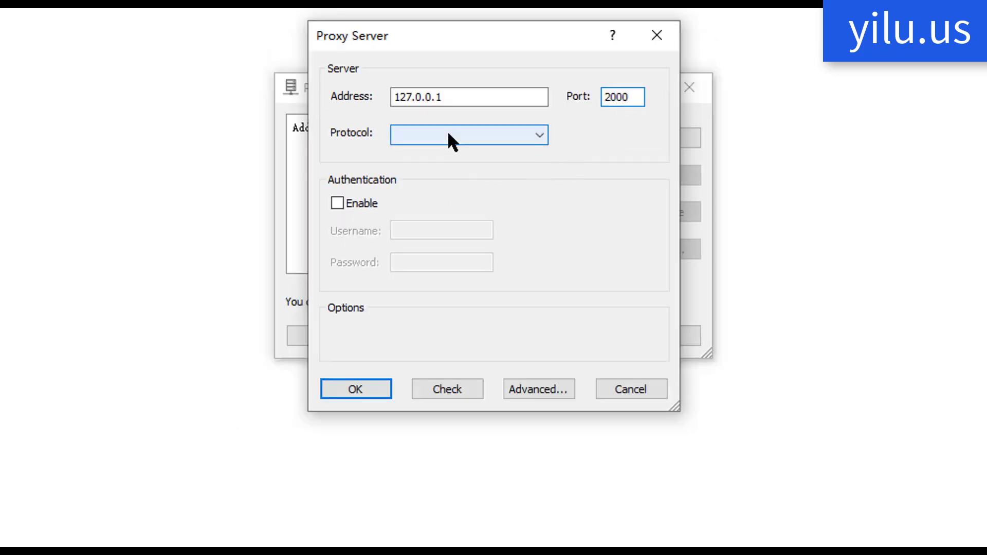
left_click(447, 132)
left_click(451, 152)
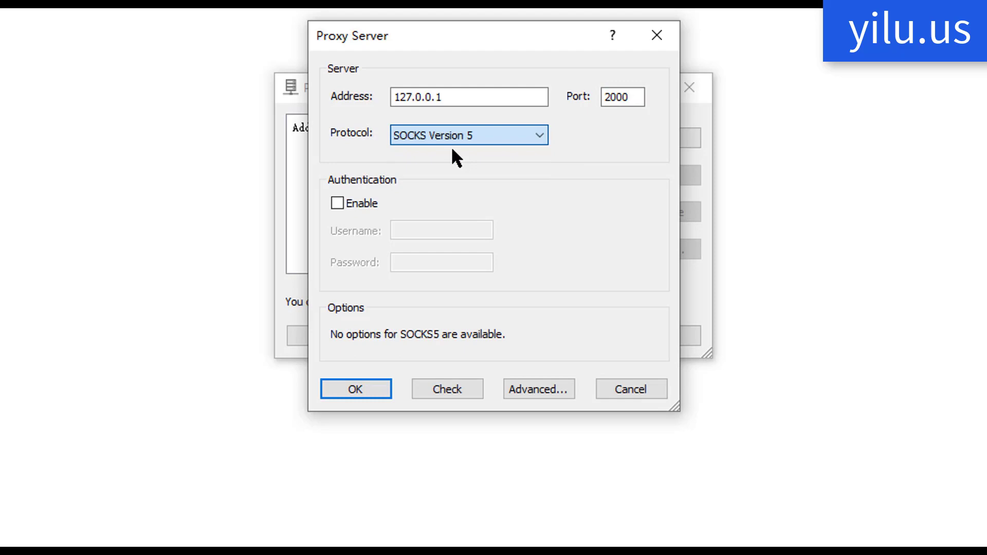
- Check the 127.0.0.1:2000 proxy, save it, and decline making it the default
left_click(459, 387)
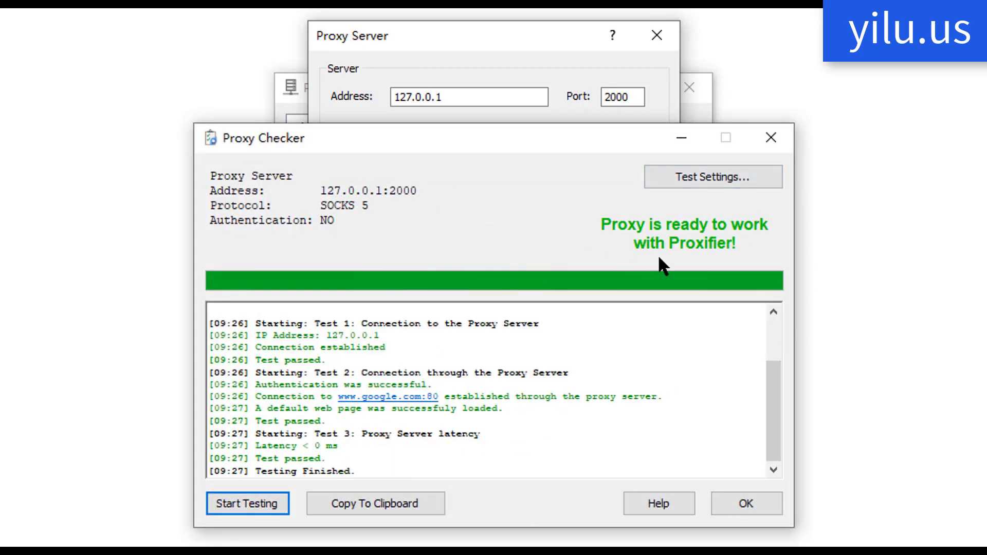
left_click(745, 506)
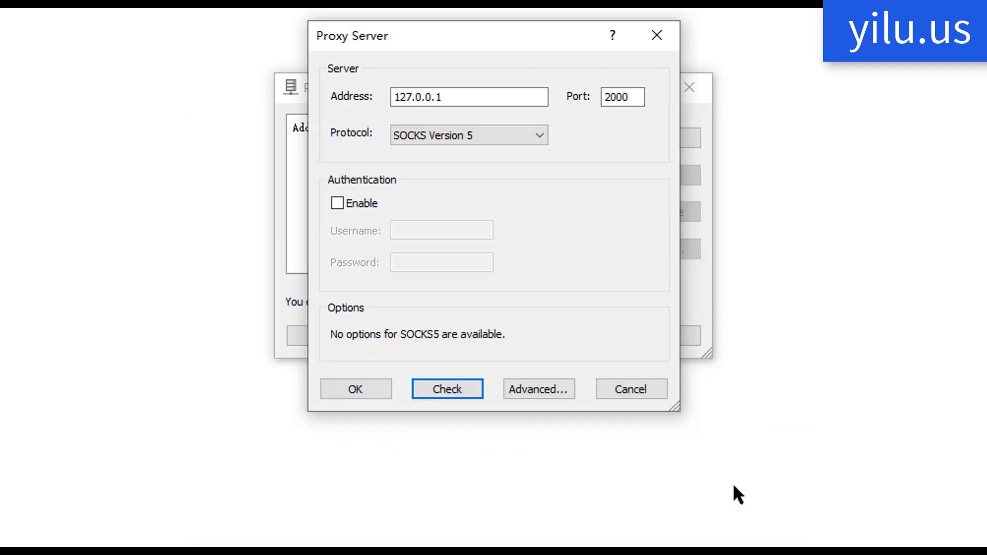
left_click(348, 385)
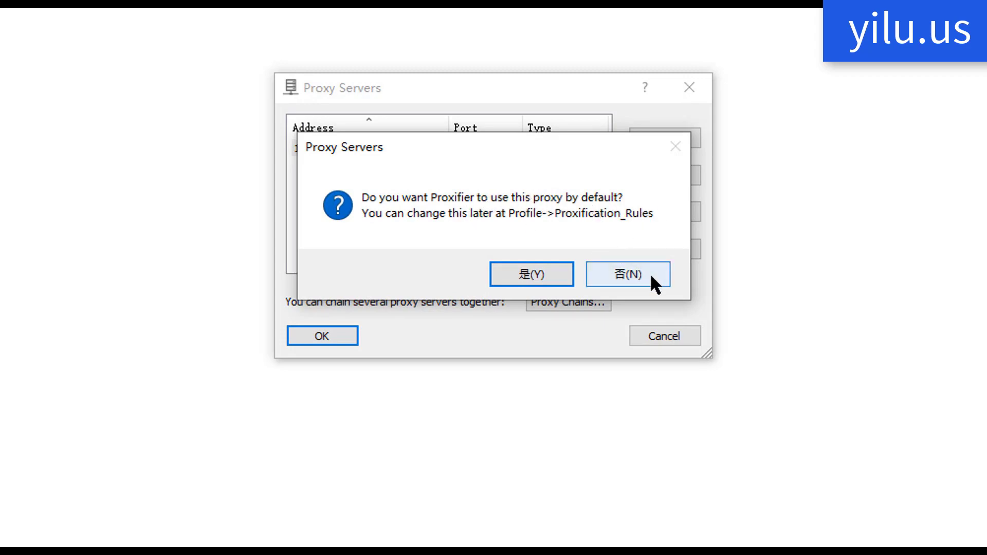
left_click(632, 272)
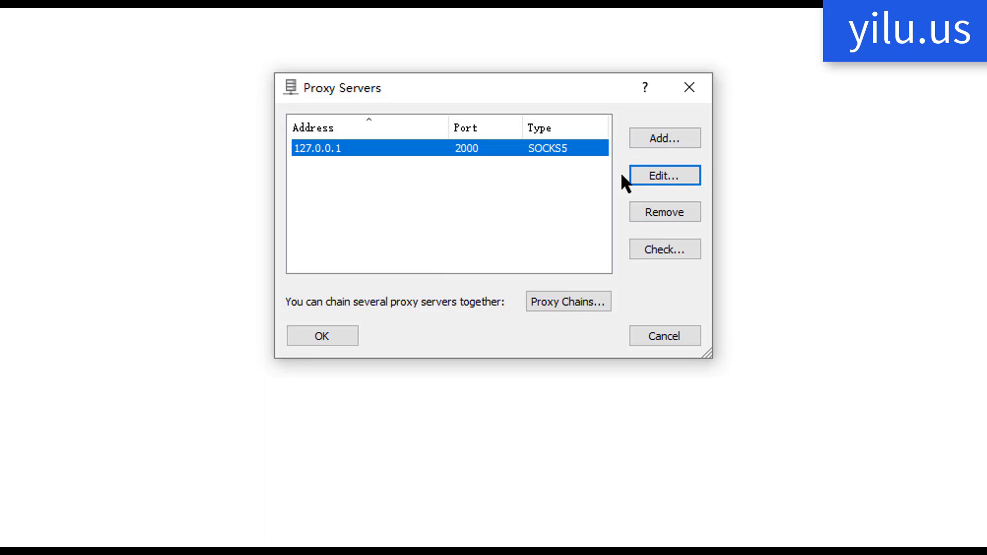
- Add and check the SOCKS5 proxy server 127.0.0.1:5500
left_click(675, 135)
type("12")
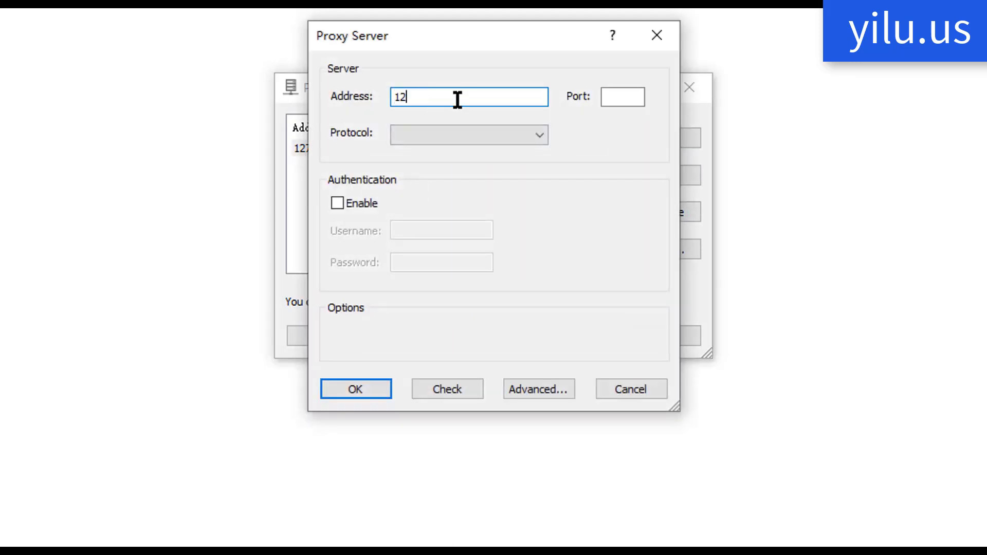
type("7.0.0.1")
left_click(638, 95)
type("5500")
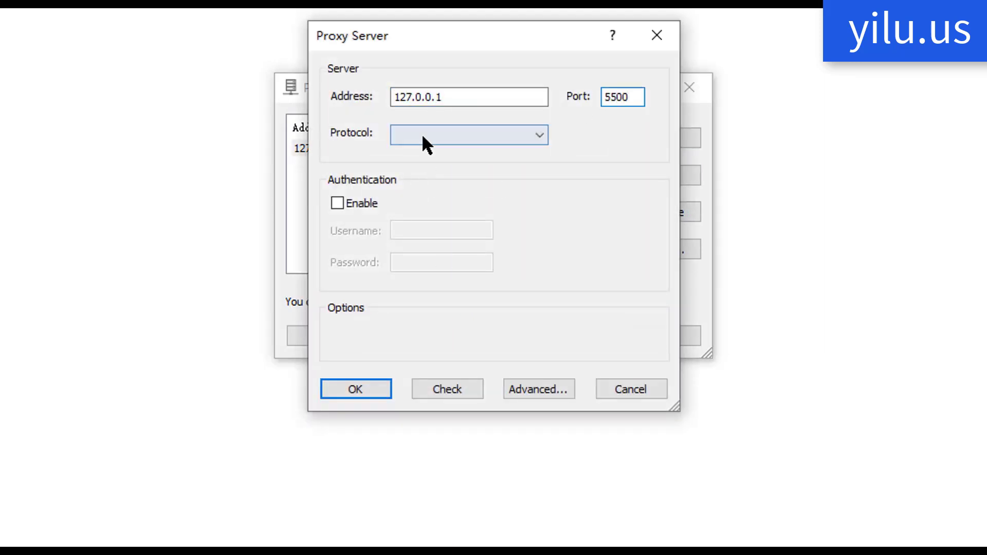
left_click(421, 134)
left_click(422, 165)
left_click(448, 389)
left_click(746, 503)
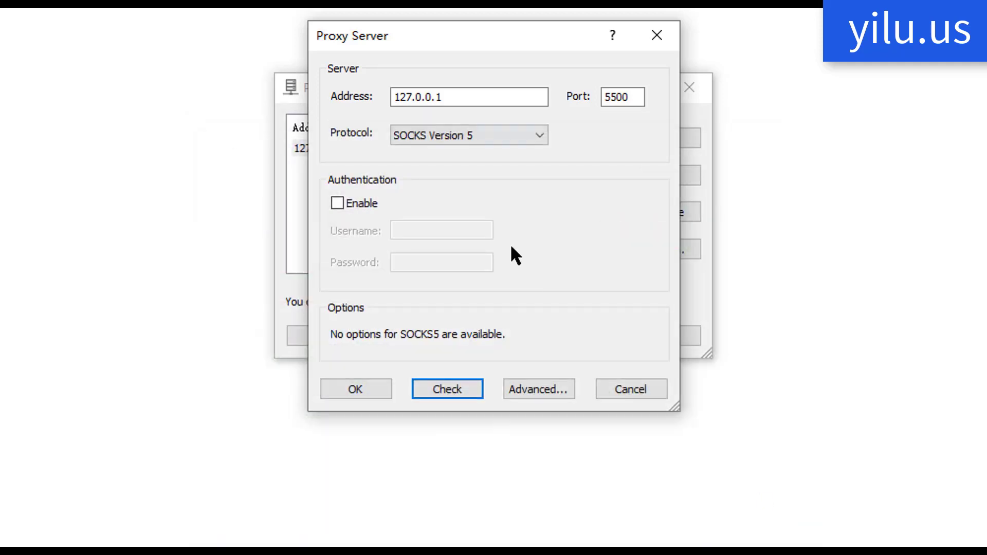
left_click(356, 389)
- Add and check SOCKS5 proxy 127.0.0.1:5501, then close the proxy server list
left_click(675, 134)
type("127.0.0.1")
left_click(608, 95)
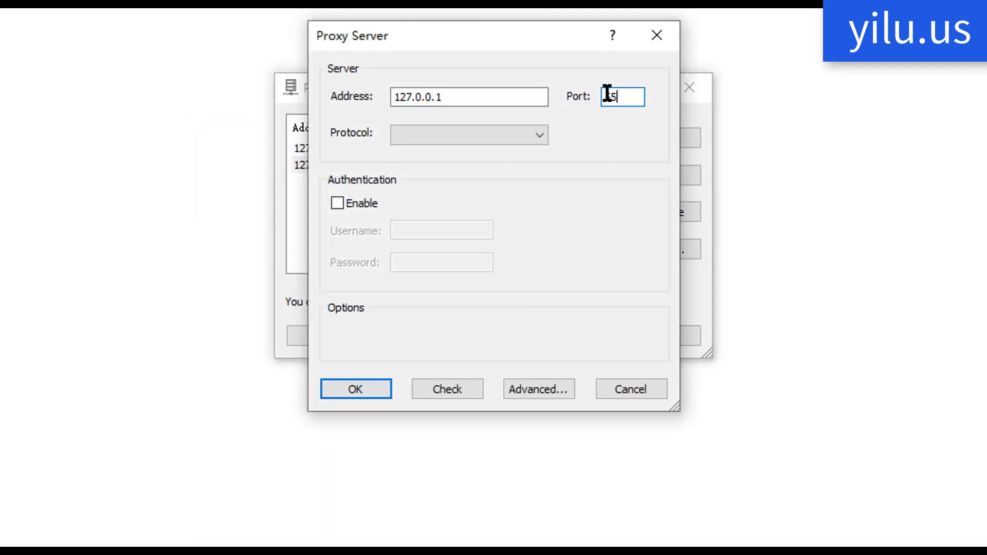
type("5501")
left_click(433, 134)
left_click(433, 156)
left_click(457, 389)
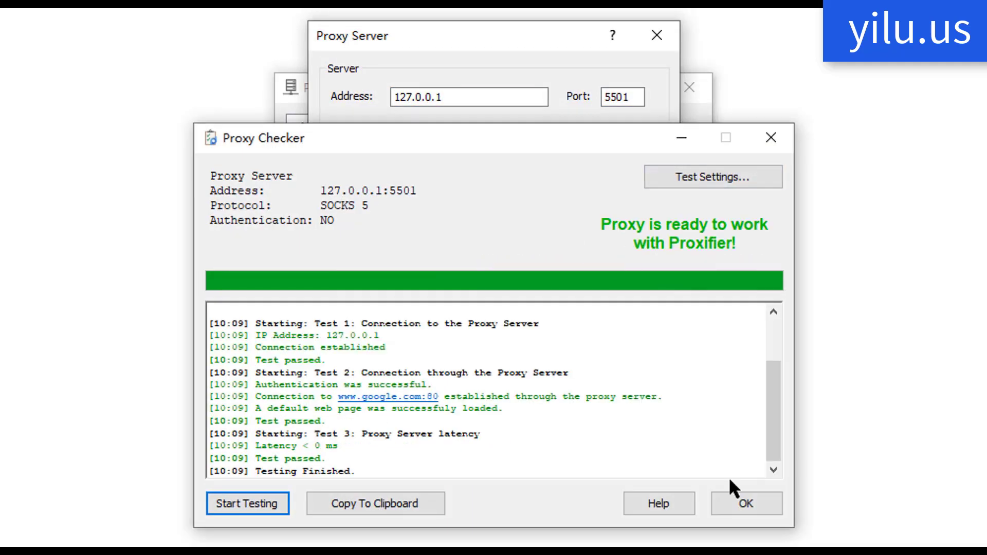
left_click(746, 503)
left_click(356, 390)
left_click(323, 344)
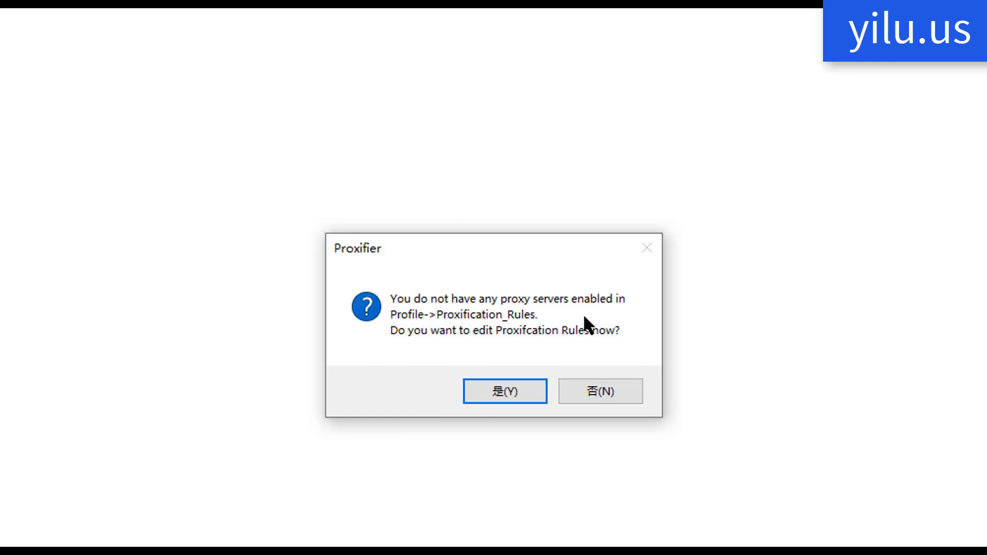
- In Proxification Rules, set chrome.exe to SOCKS5 127.0.0.1:2000 and firefox.exe to 127.0.0.1:5501
left_click(601, 391)
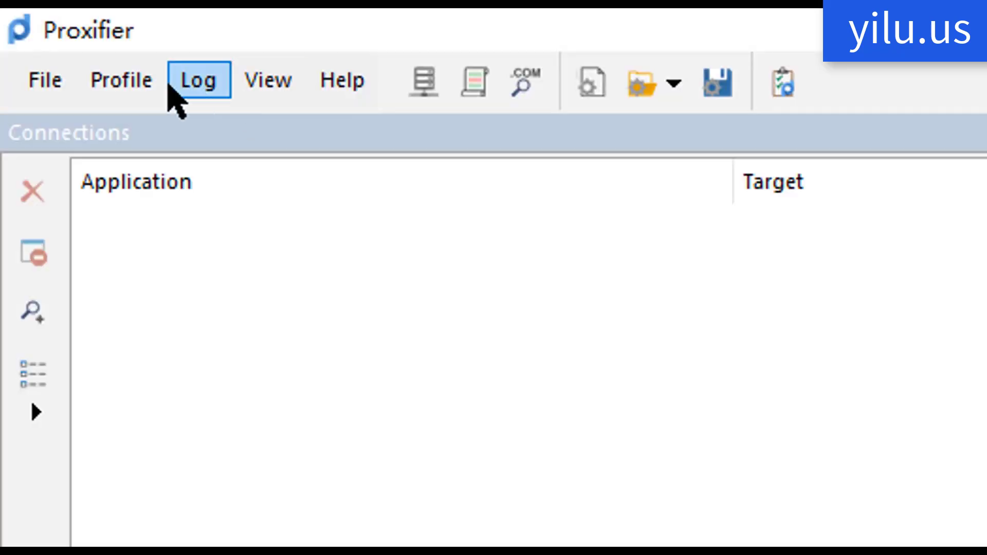
left_click(36, 28)
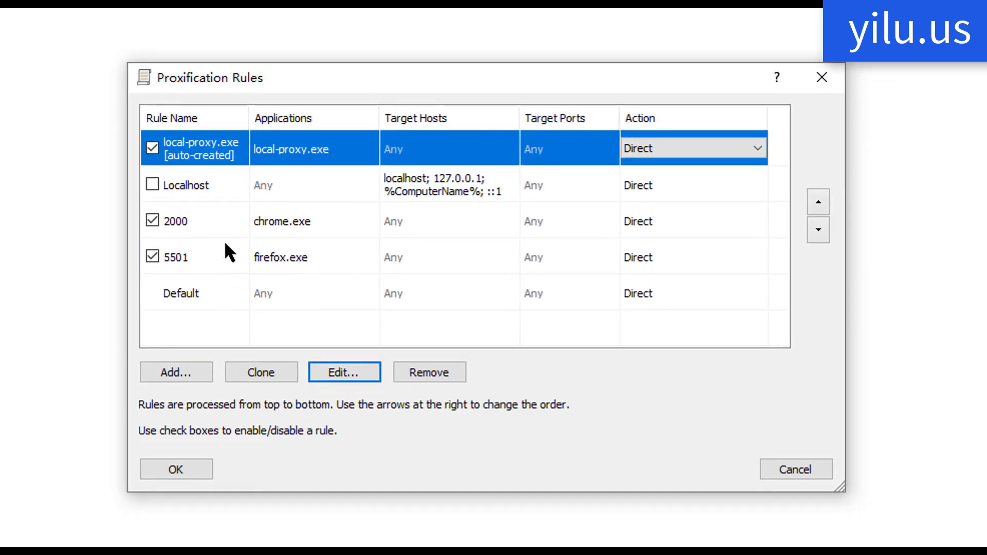
left_click(213, 158)
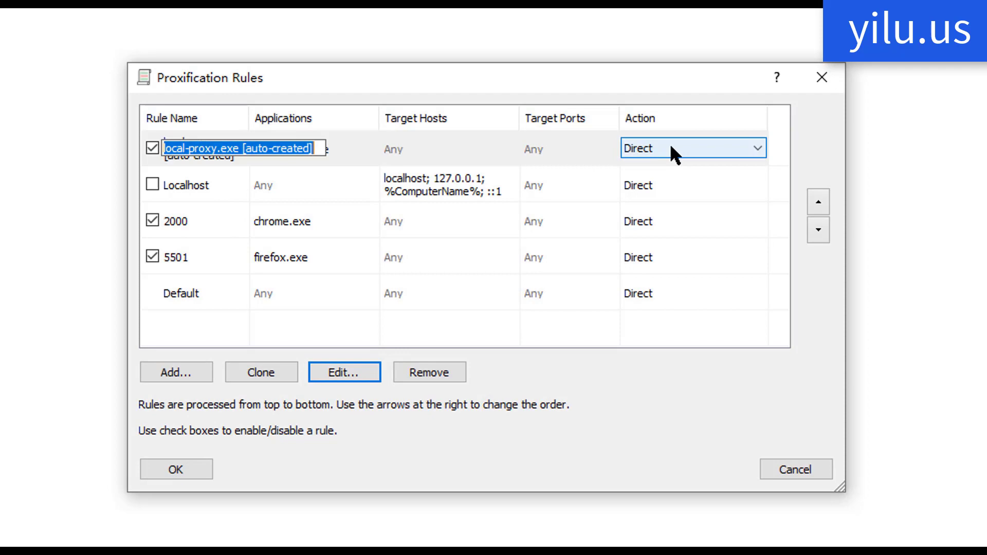
left_click(558, 194)
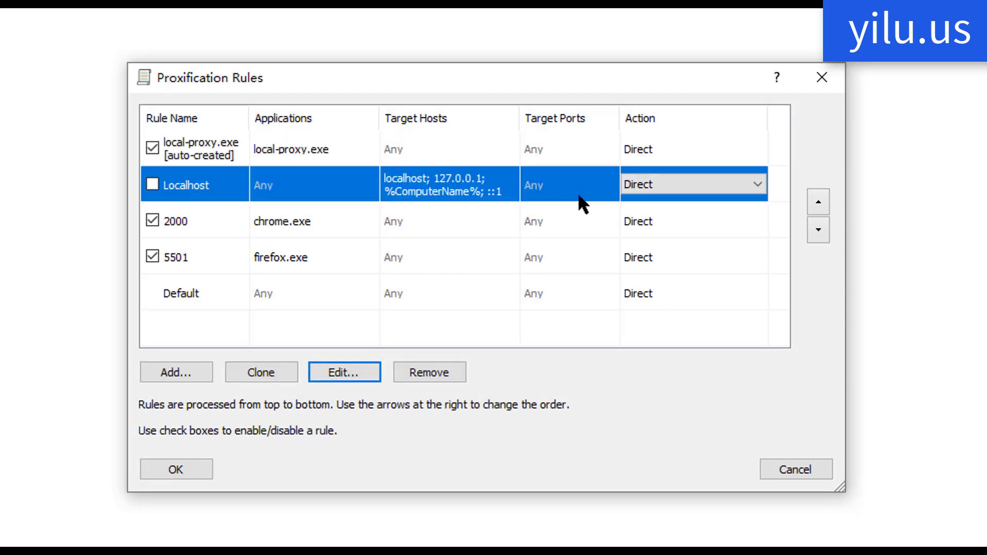
left_click(702, 221)
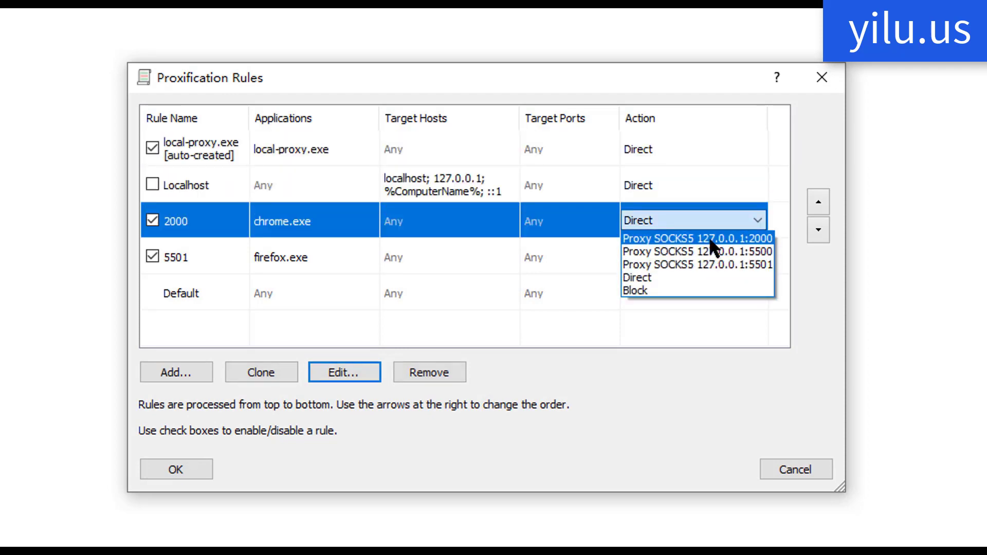
left_click(708, 237)
left_click(705, 257)
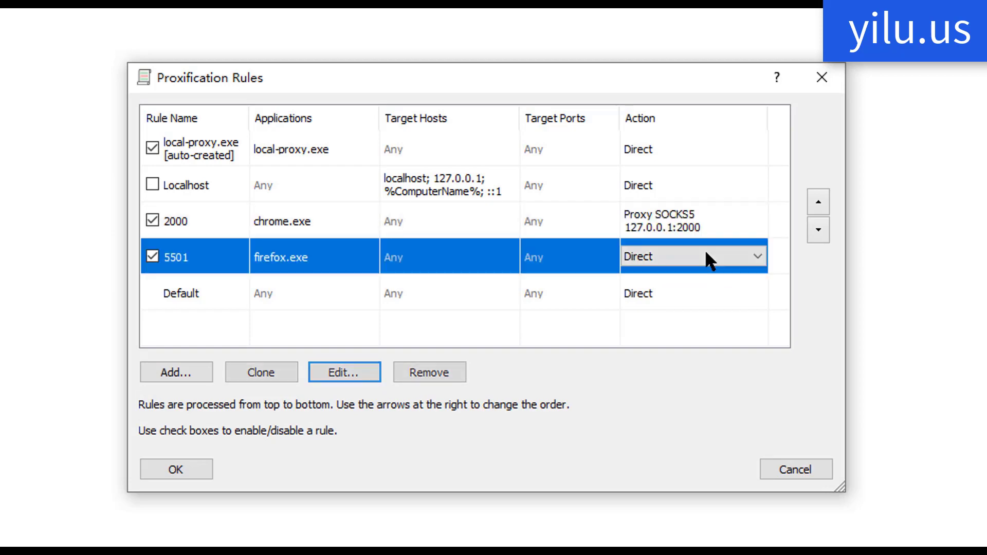
left_click(708, 301)
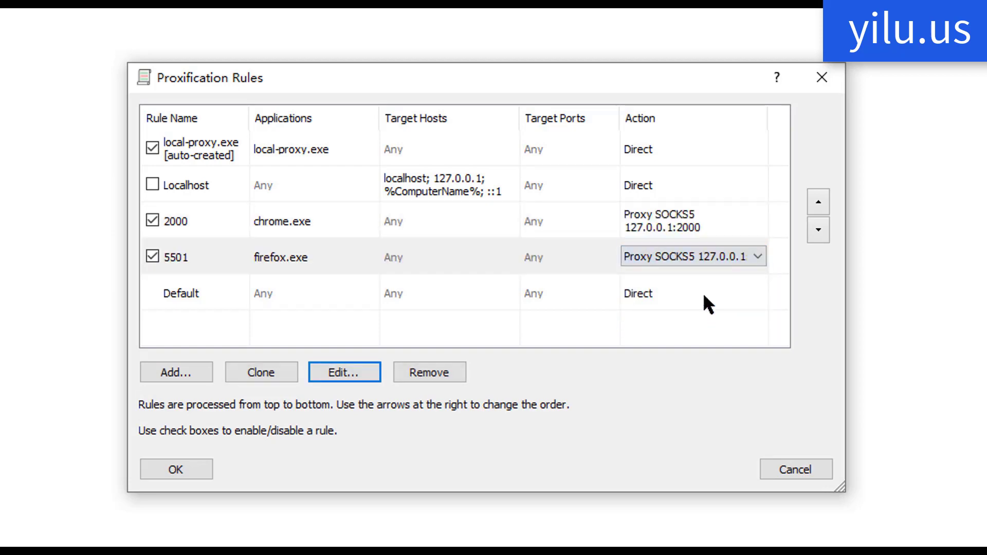
- Create rule '5000' for brave.exe with action Proxy SOCKS5 127.0.0.1:5500
left_click(175, 375)
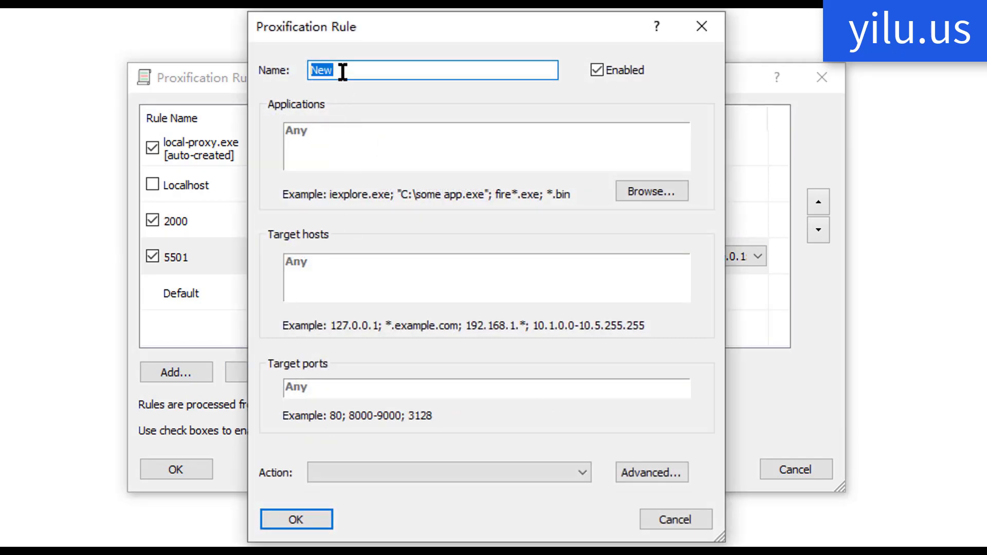
type("500")
type("0")
left_click(642, 190)
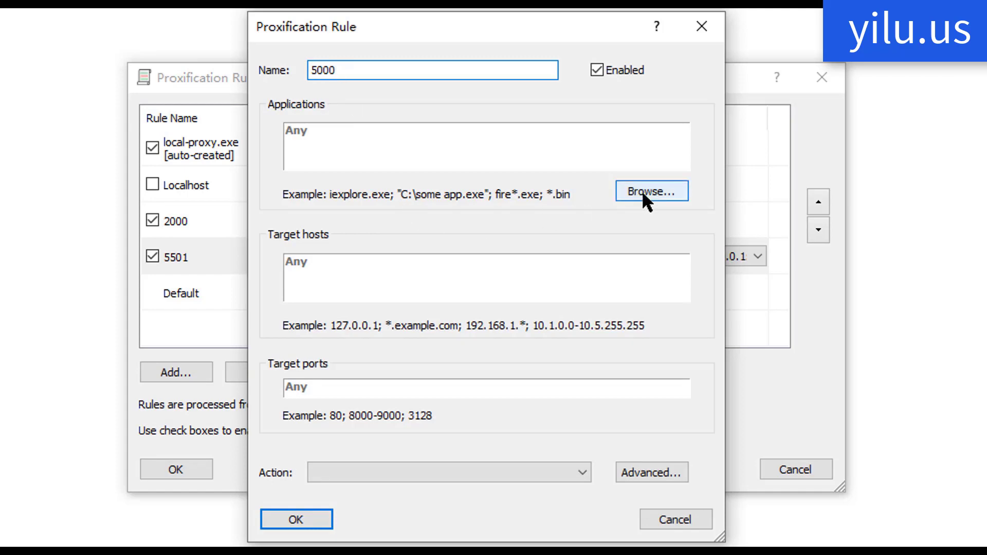
left_click(963, 507)
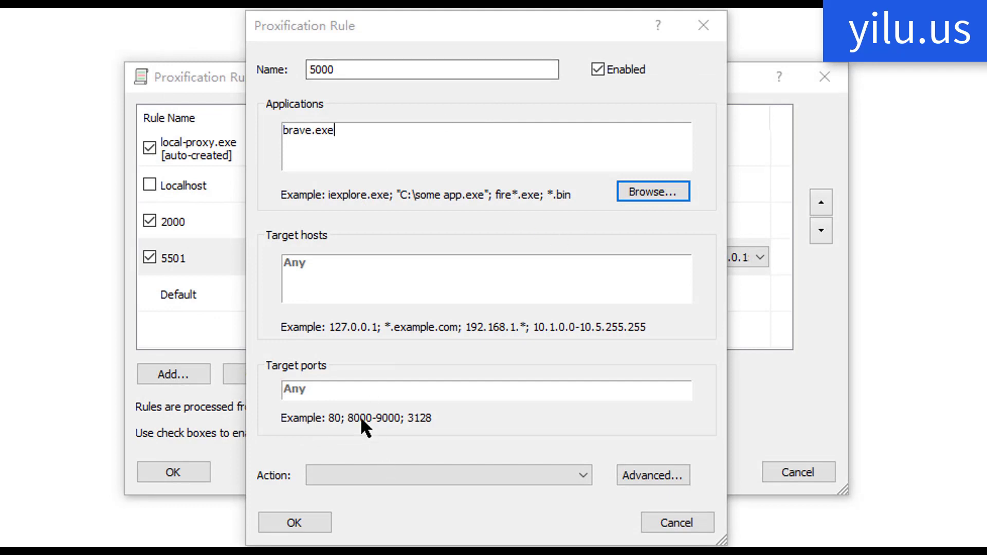
left_click(365, 474)
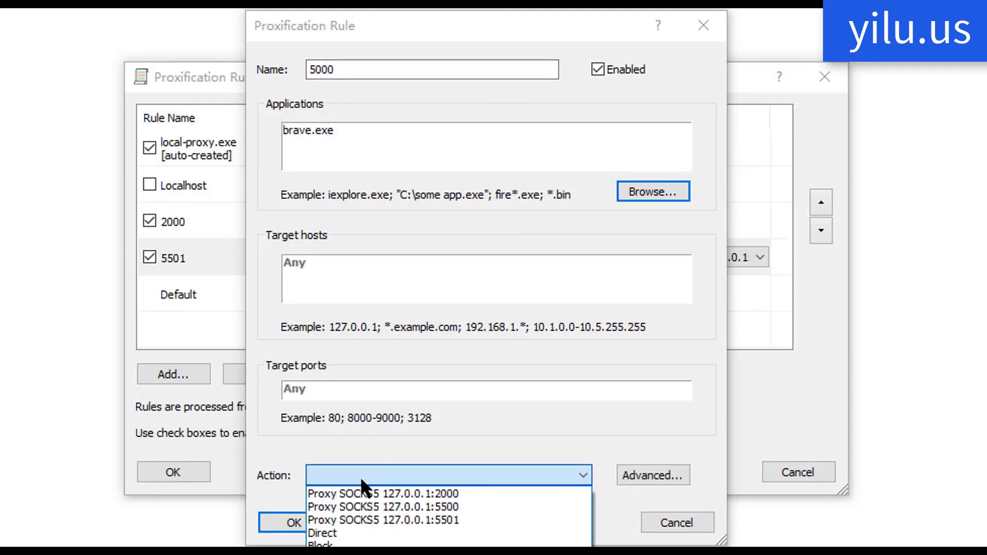
left_click(370, 512)
left_click(292, 519)
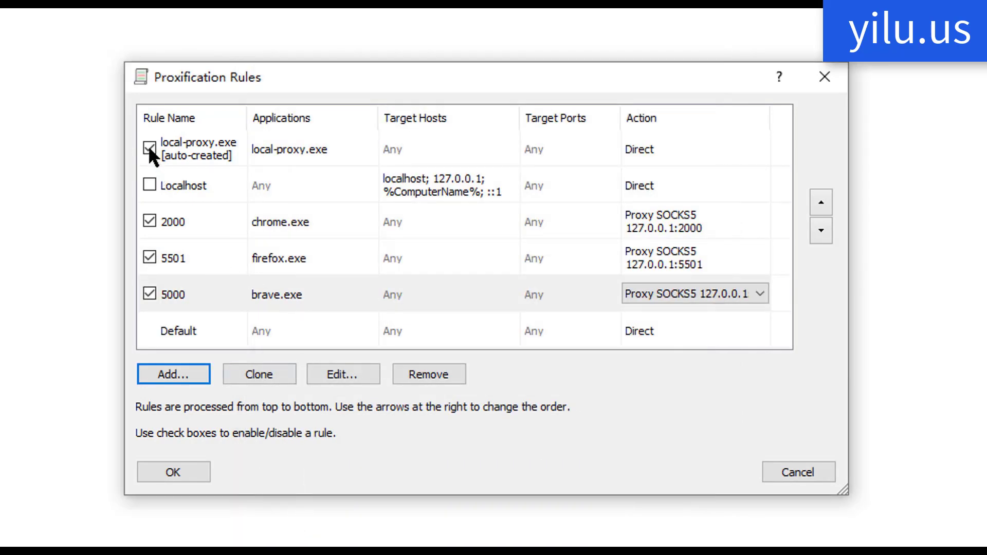
- Uncheck the local-proxy.exe rule, keep Brave's rule on port 5500, and save the rules
left_click(149, 147)
left_click(695, 298)
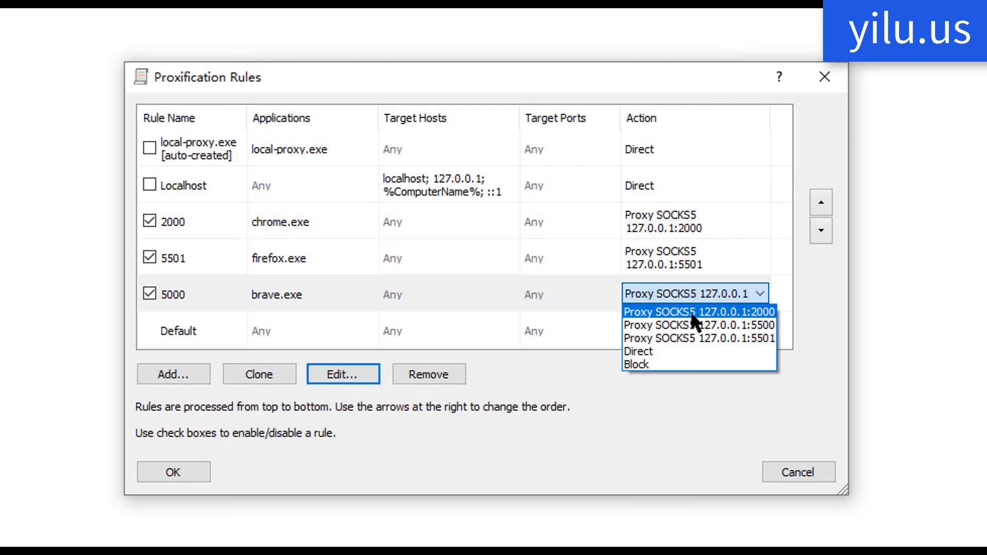
left_click(688, 326)
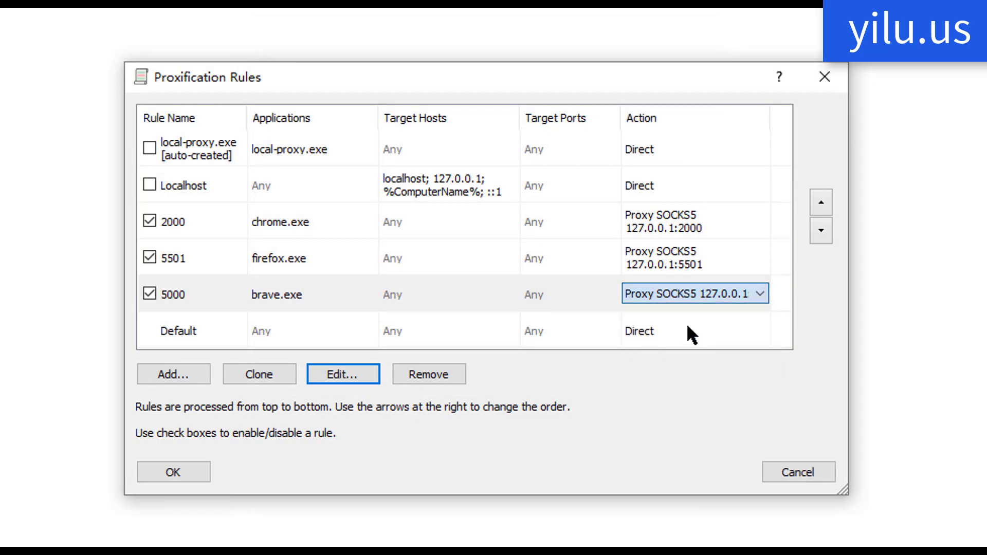
left_click(173, 472)
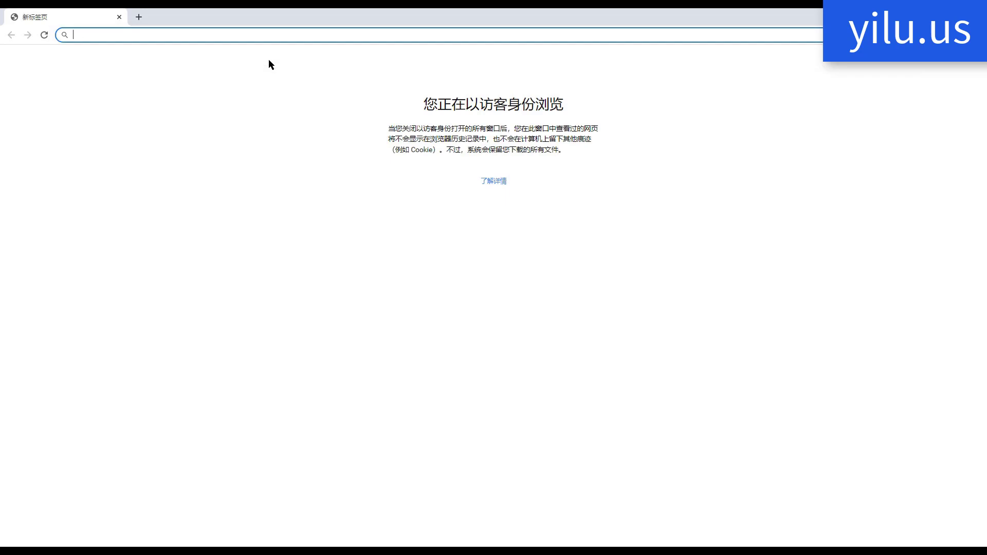
- Load ipinfo.io in the guest Chrome window to see IP 204.188.193.105
type("ipinfo")
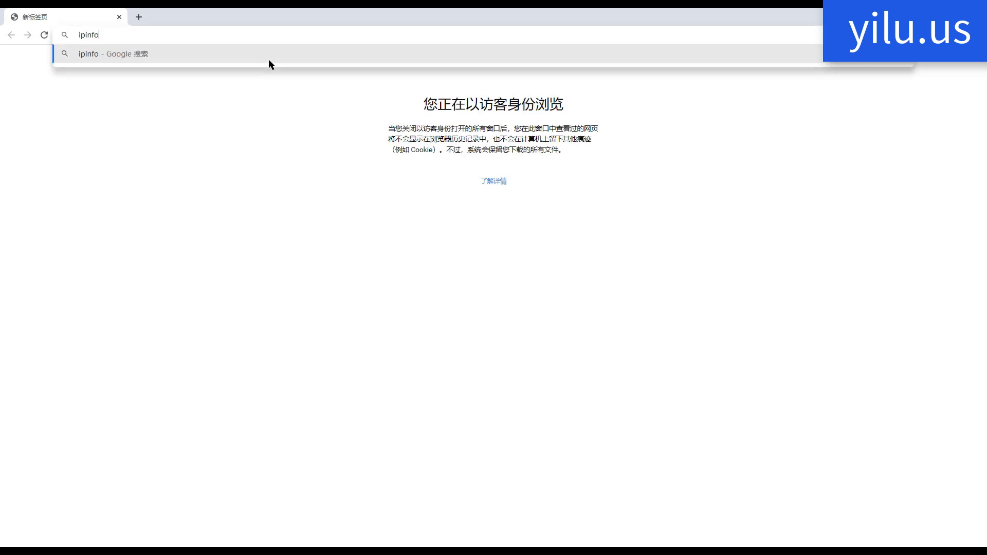
type(".io")
key("Return")
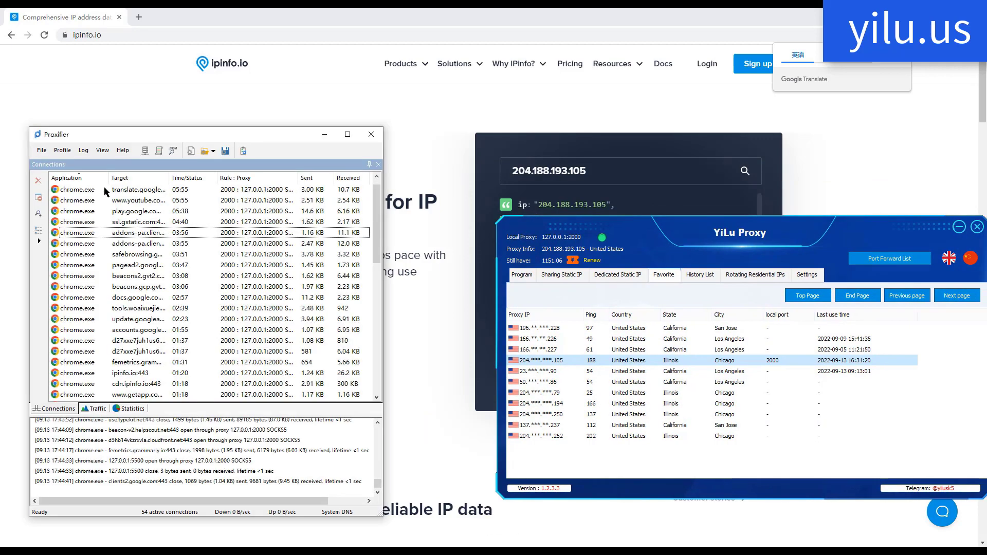
- Switch Chrome's rule 2000 to SOCKS5 127.0.0.1:5500 and reload ipinfo.io, showing 23.230.195.90
left_click(62, 150)
left_click(93, 173)
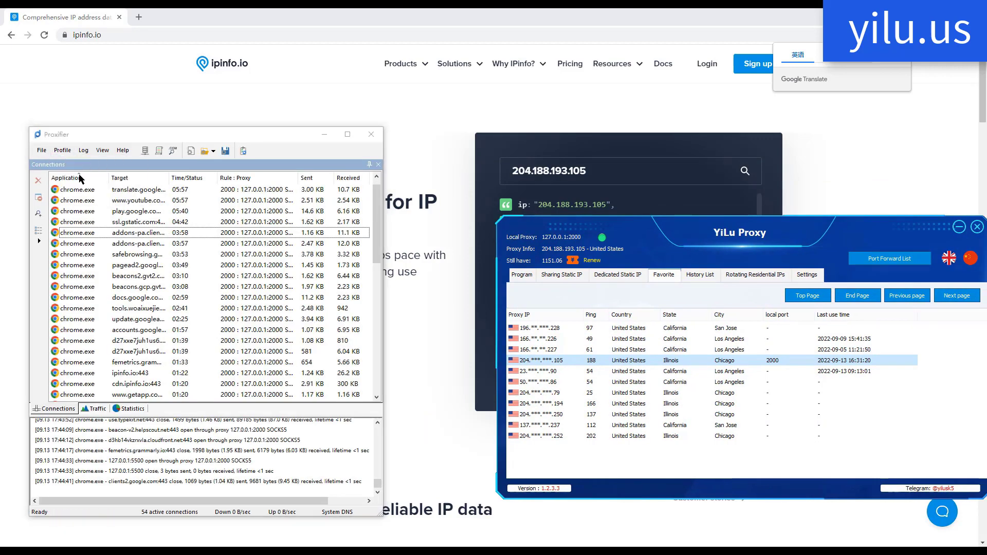
left_click(170, 291)
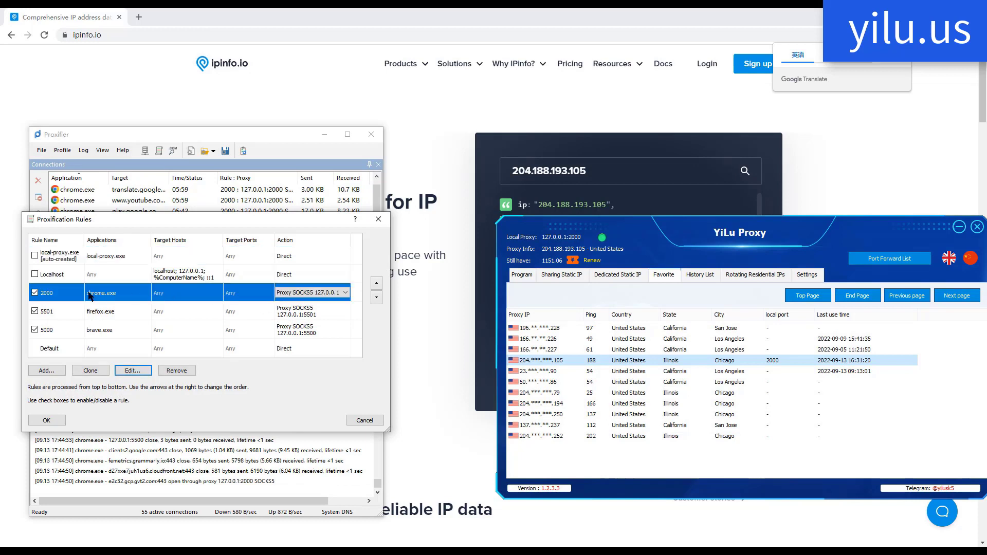
left_click(341, 293)
left_click(339, 296)
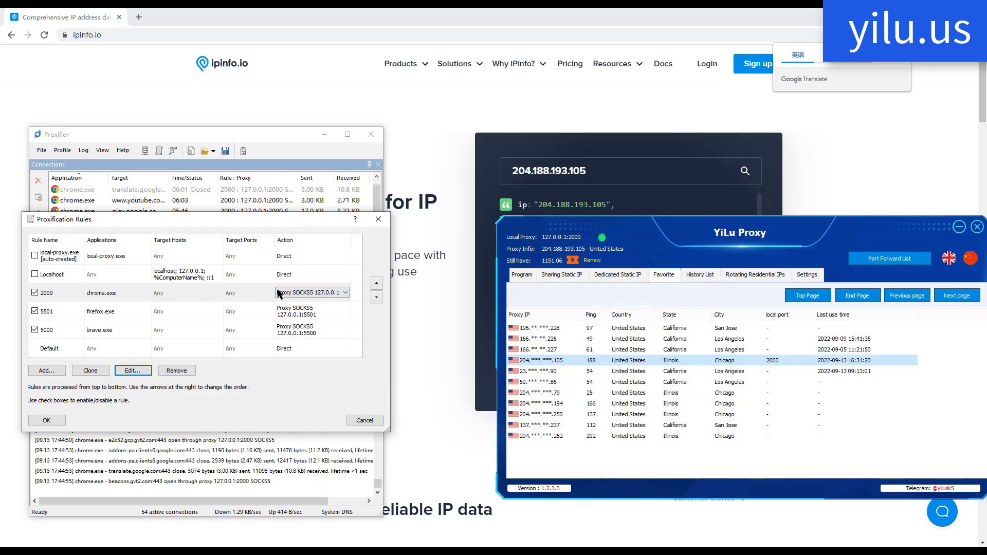
left_click(67, 294)
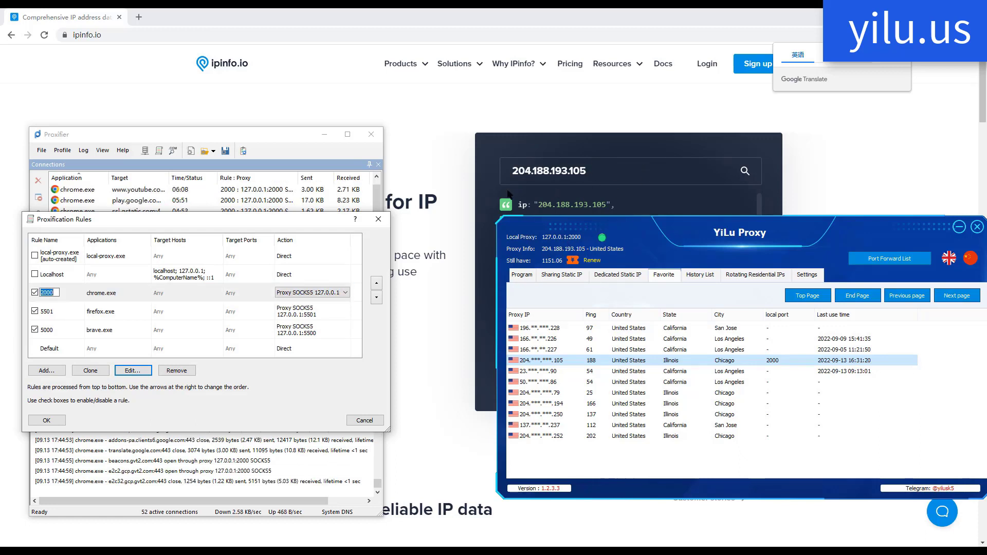
left_click(319, 293)
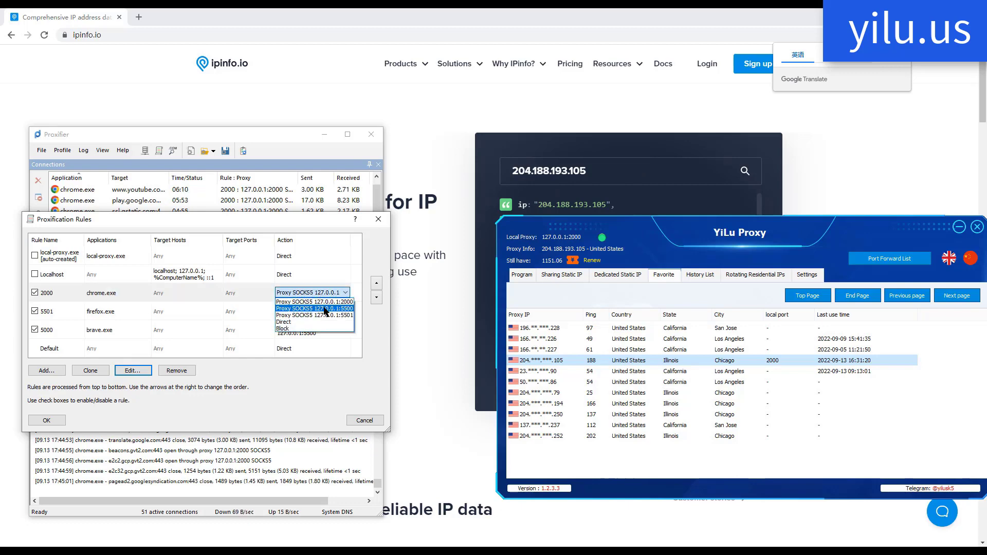
left_click(323, 307)
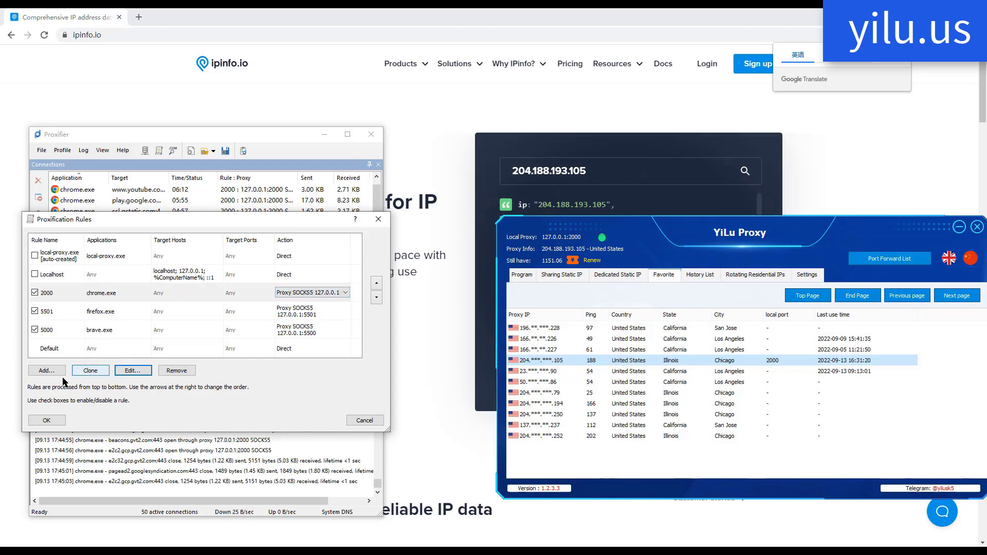
left_click(49, 419)
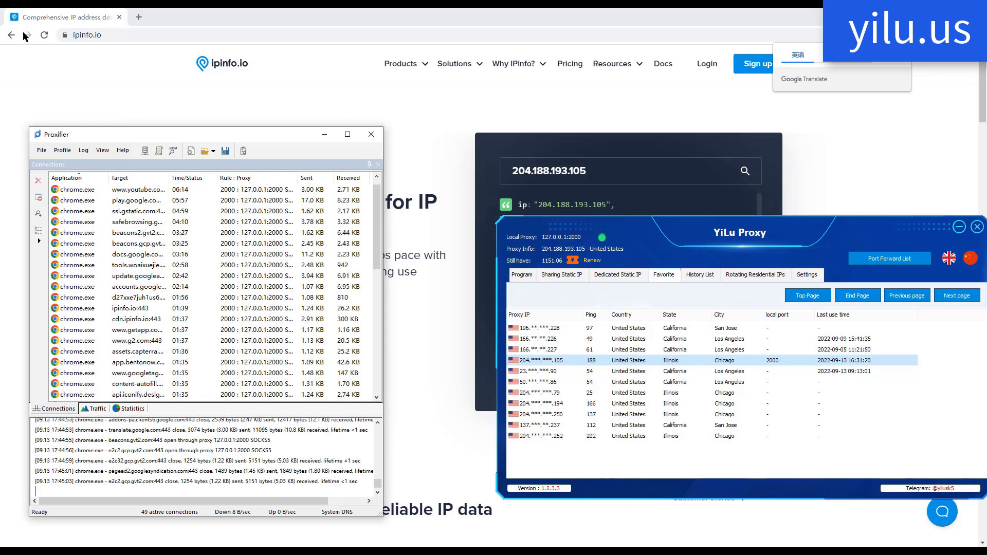
left_click(44, 34)
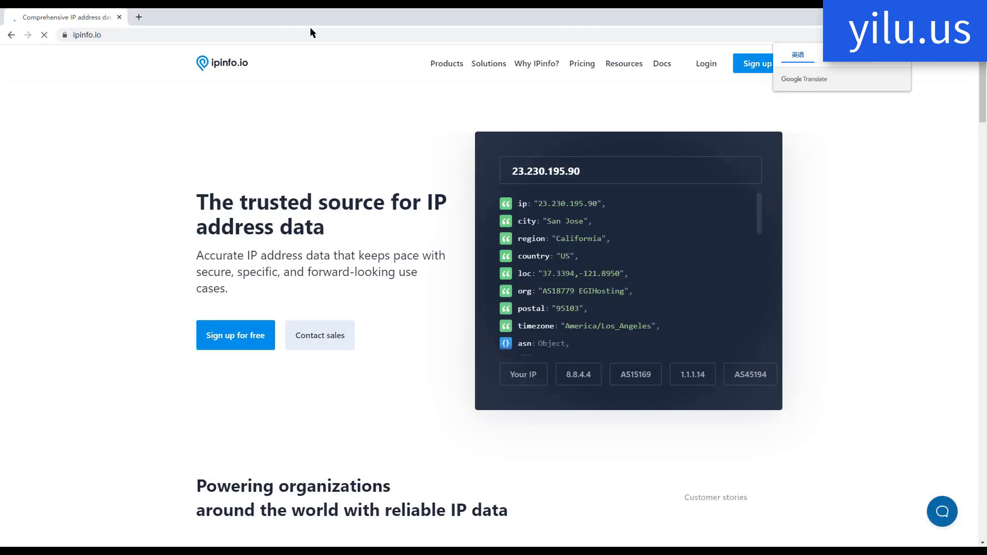
key("alt+Tab")
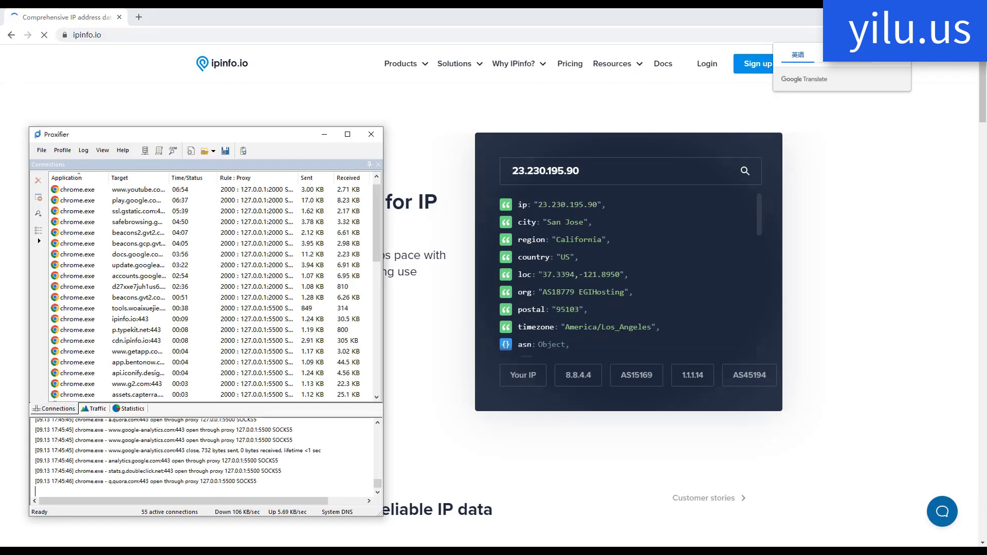
- Change rule 2000's action to Proxy SOCKS5 127.0.0.1:5501 and close the rules list
left_click(38, 231)
left_click(308, 293)
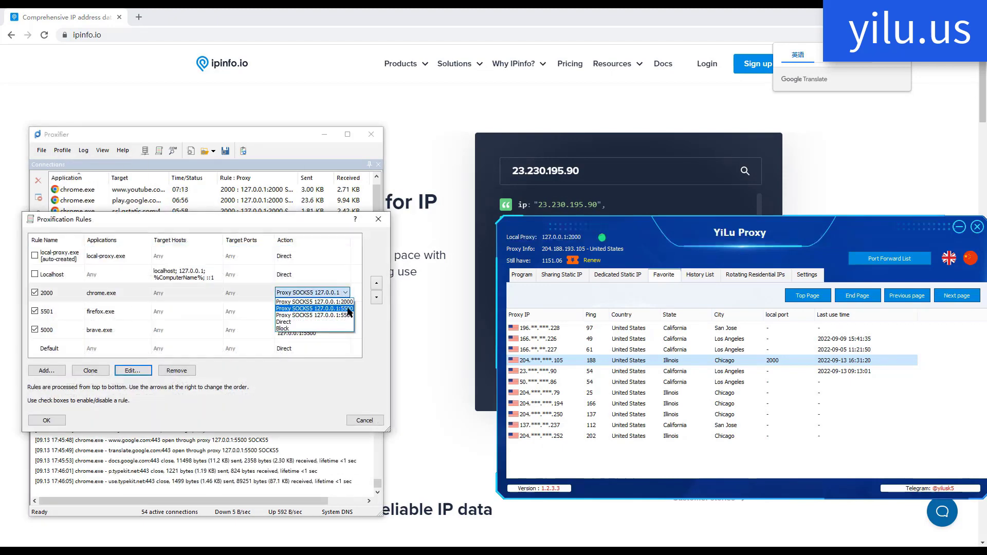
left_click(882, 262)
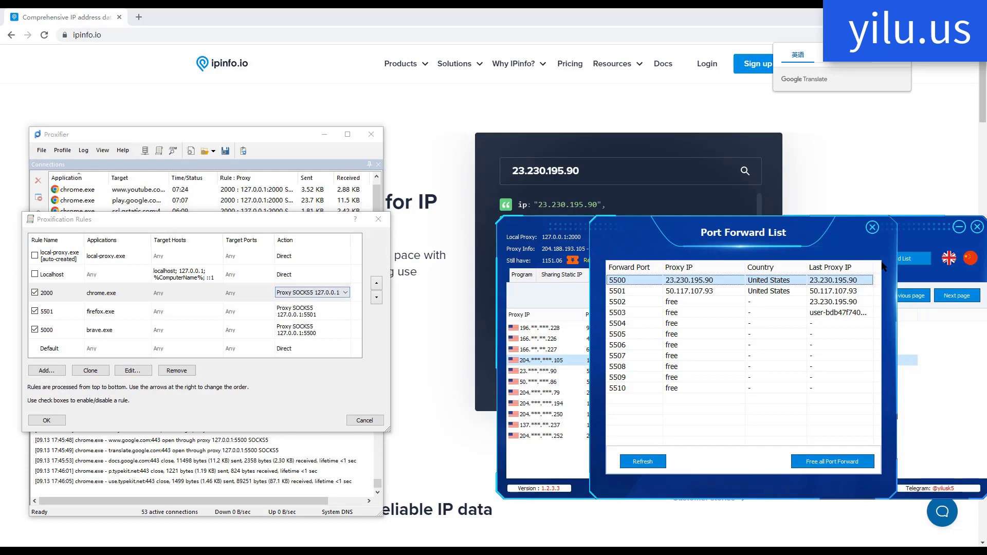
left_click(326, 312)
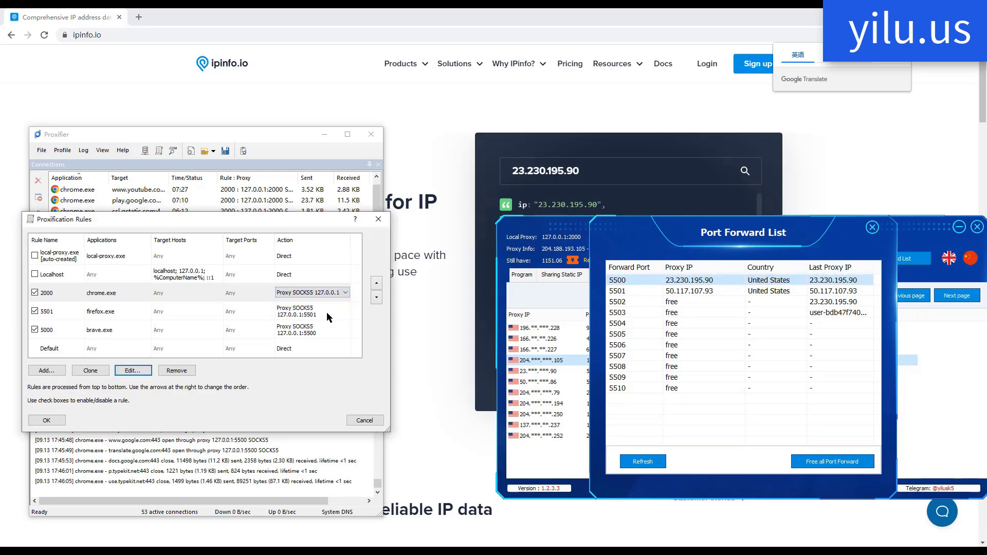
left_click(56, 422)
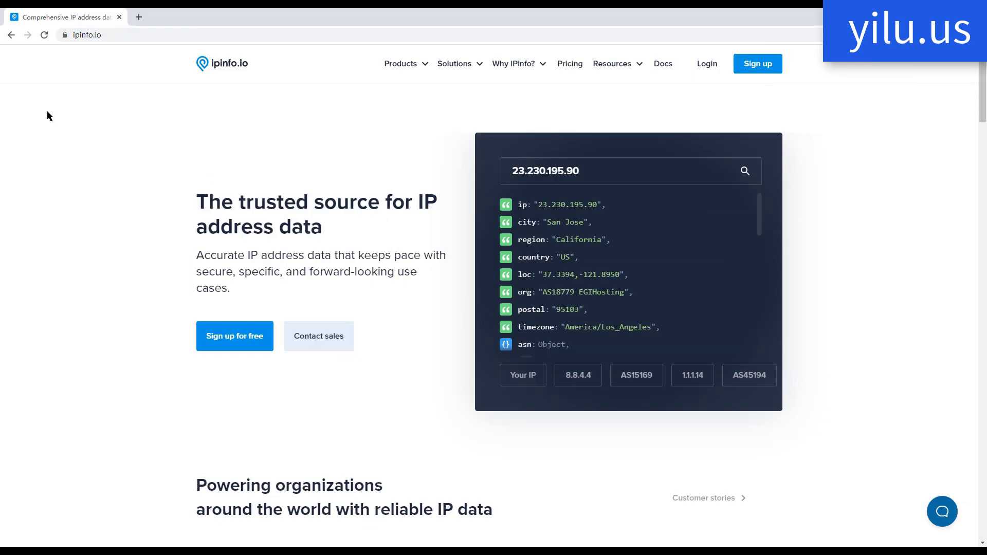
- Reload ipinfo.io to confirm 50.117.107.93, then compare rule 2000's proxy with YiLu's port 5501 entry
left_click(44, 35)
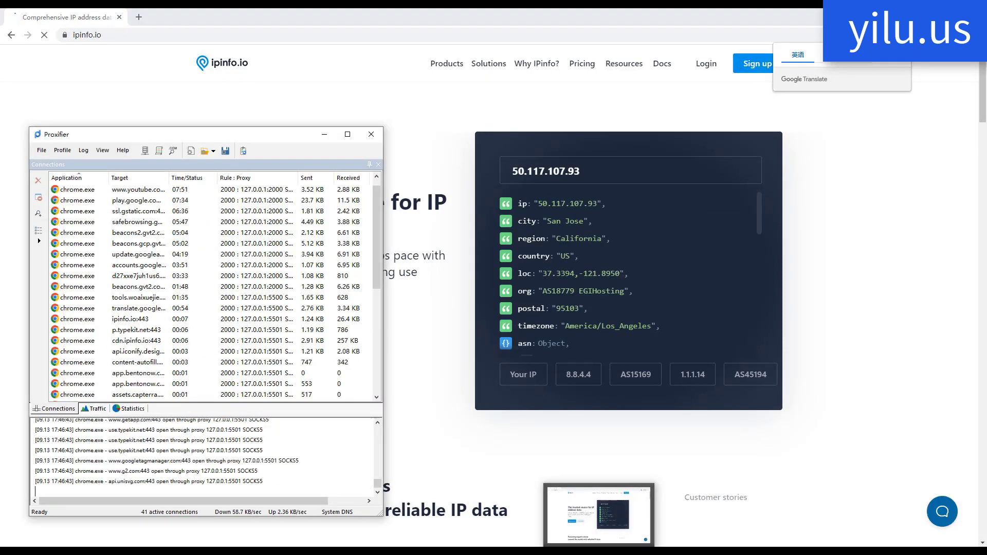
left_click(62, 150)
left_click(92, 173)
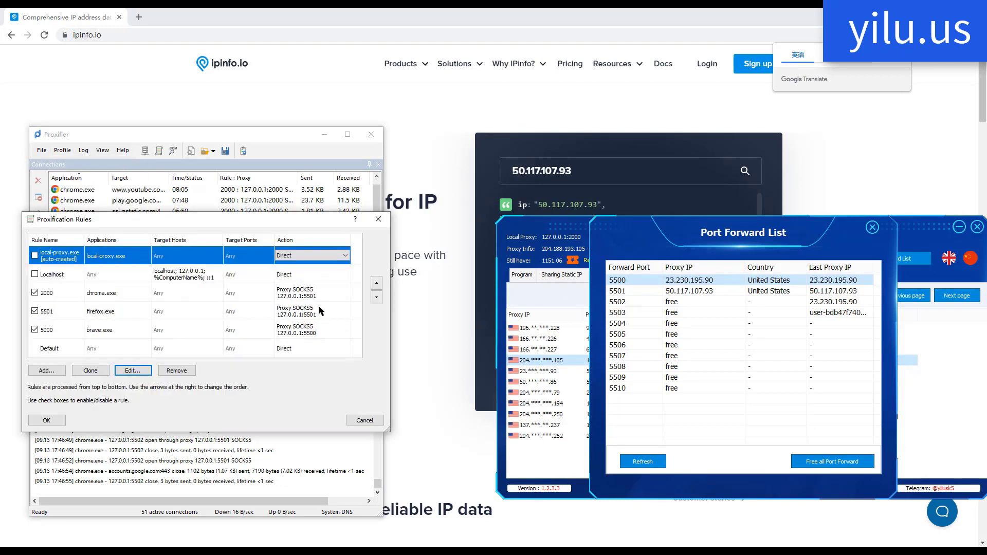
left_click(310, 291)
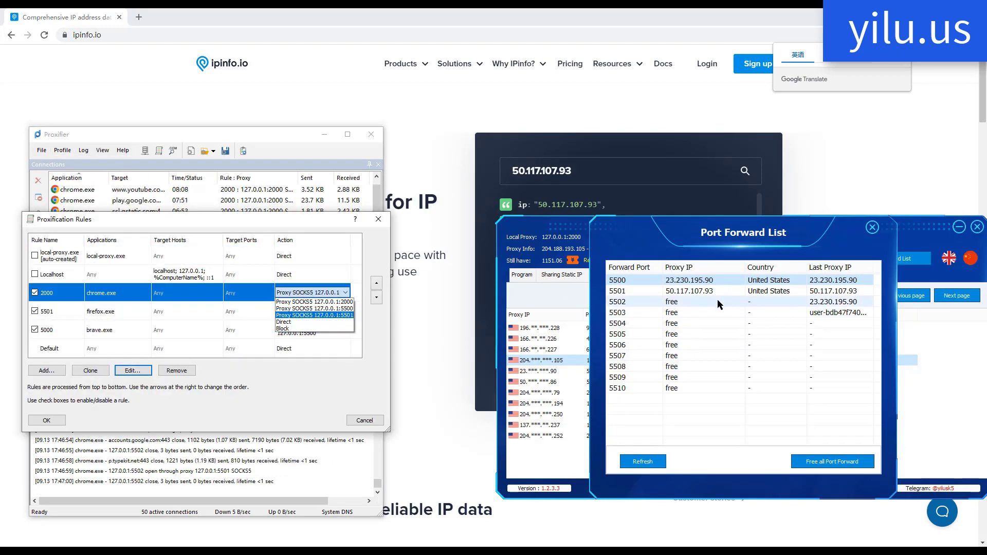
left_click(706, 292)
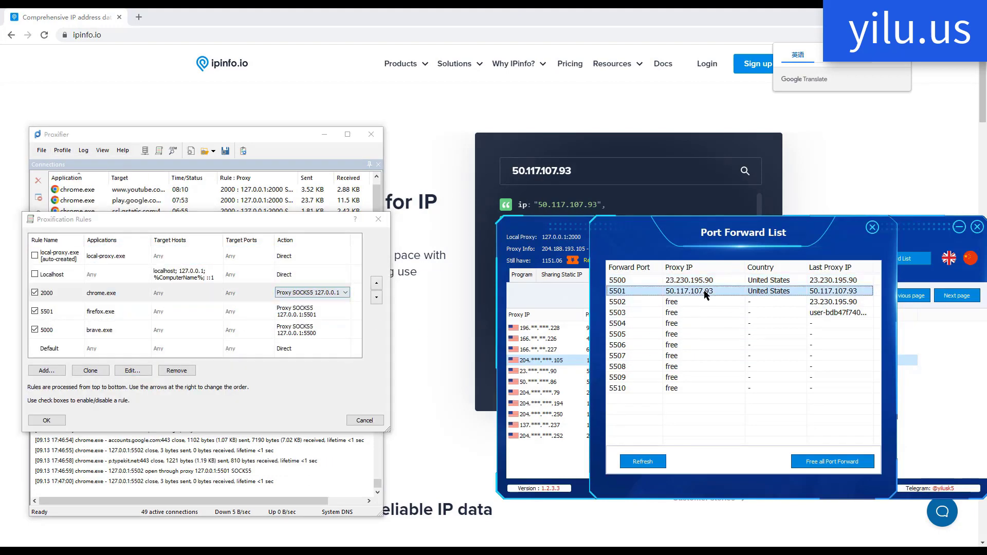
left_click(346, 292)
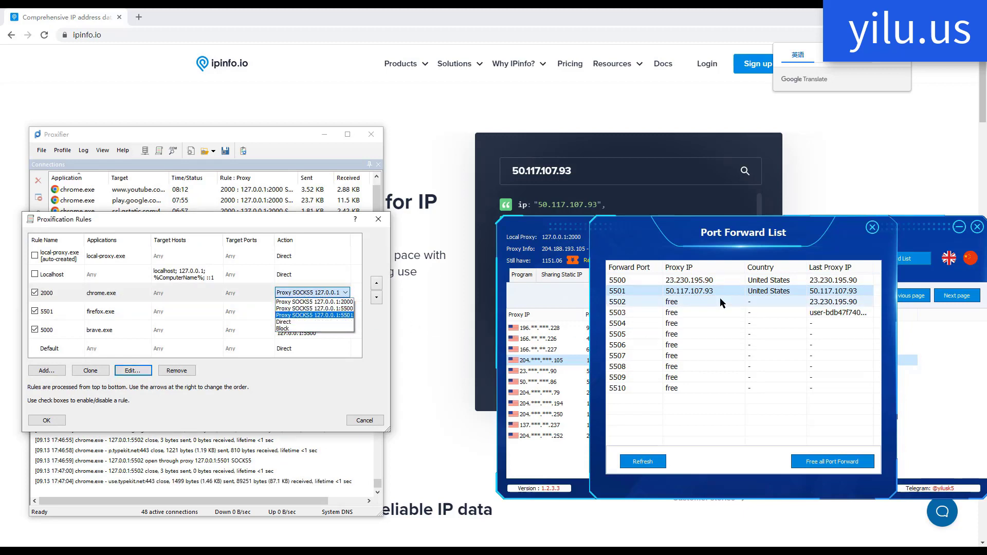